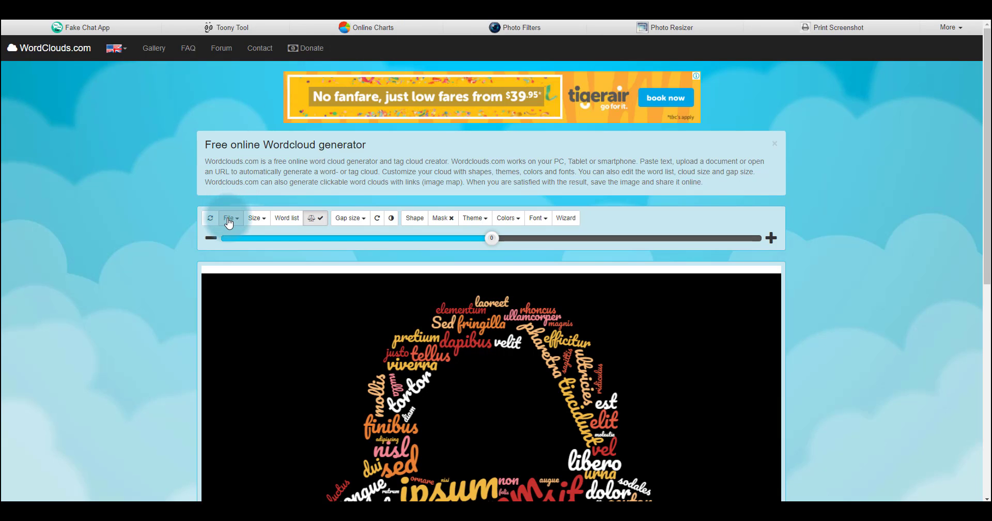
Open the word cloud's text entry dialog, then switch to the PAX website and open its About Us page
left_click(229, 219)
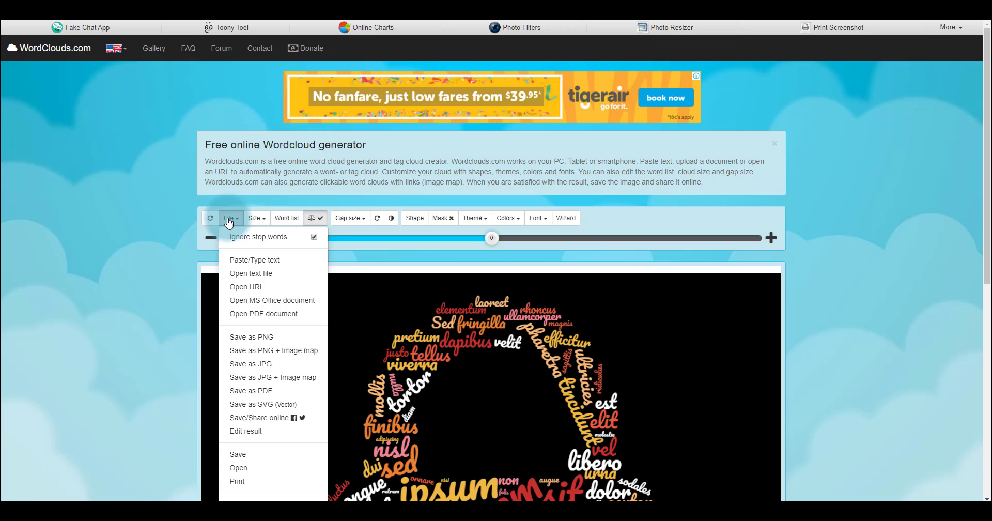
left_click(247, 261)
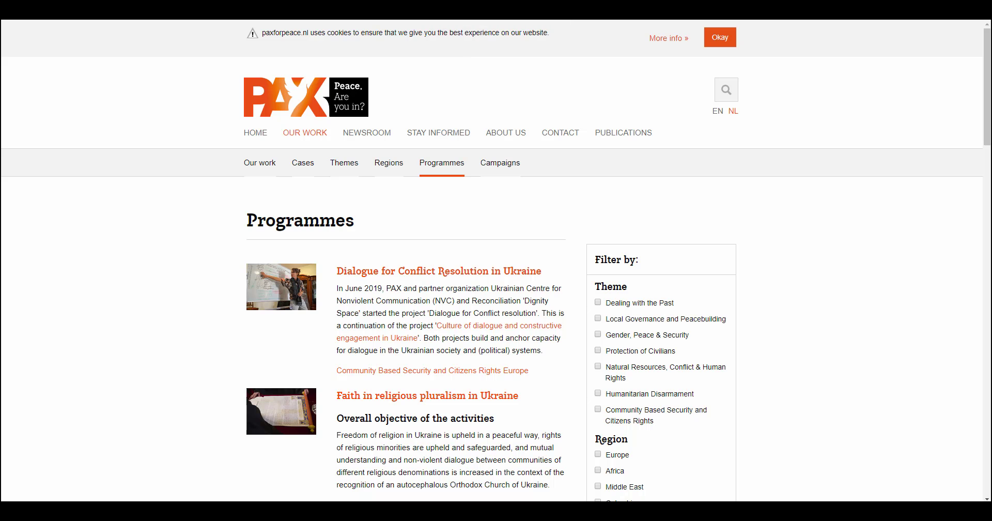
left_click(440, 48)
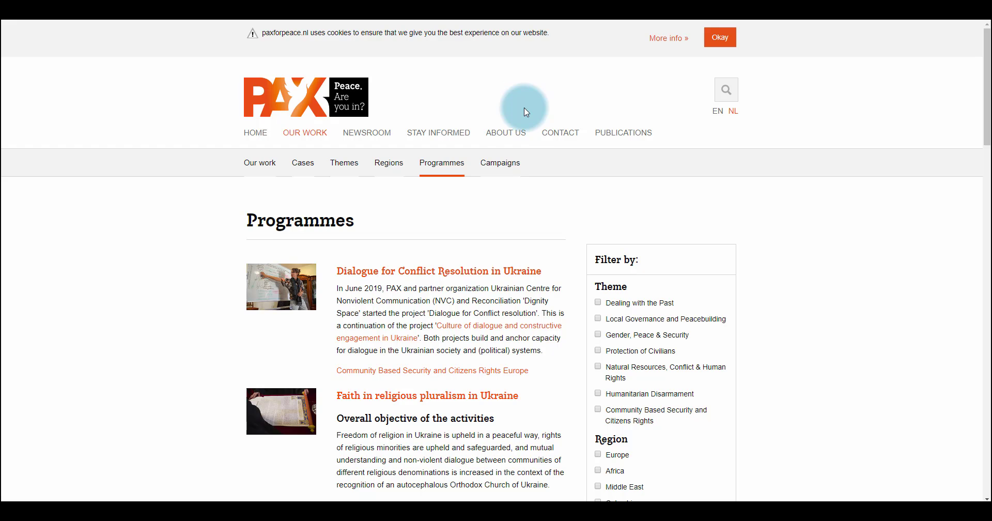
left_click(517, 138)
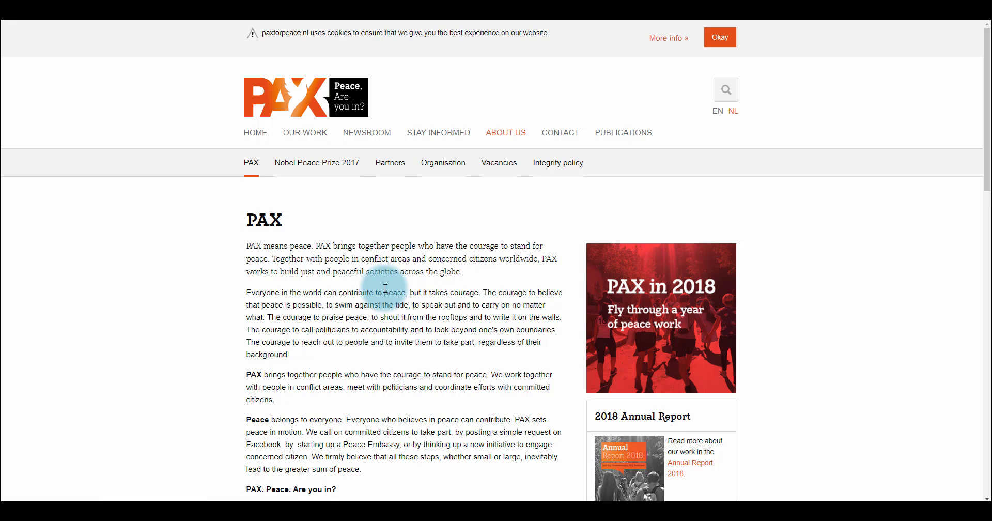
Copy the main PAX text from the About Us page into the word cloud text entry, followed by a blank line
key("ctrl+a")
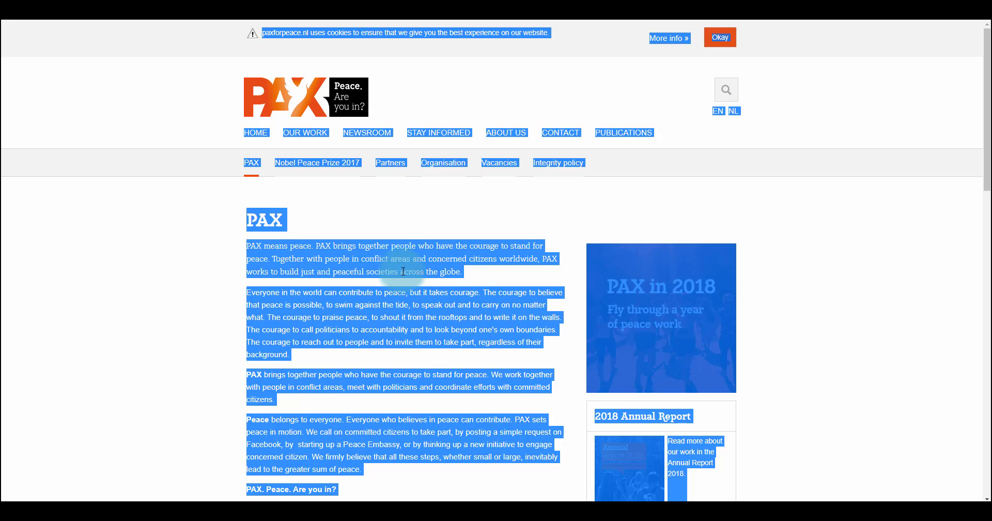
left_click(467, 274)
left_click_drag(251, 211, 421, 412)
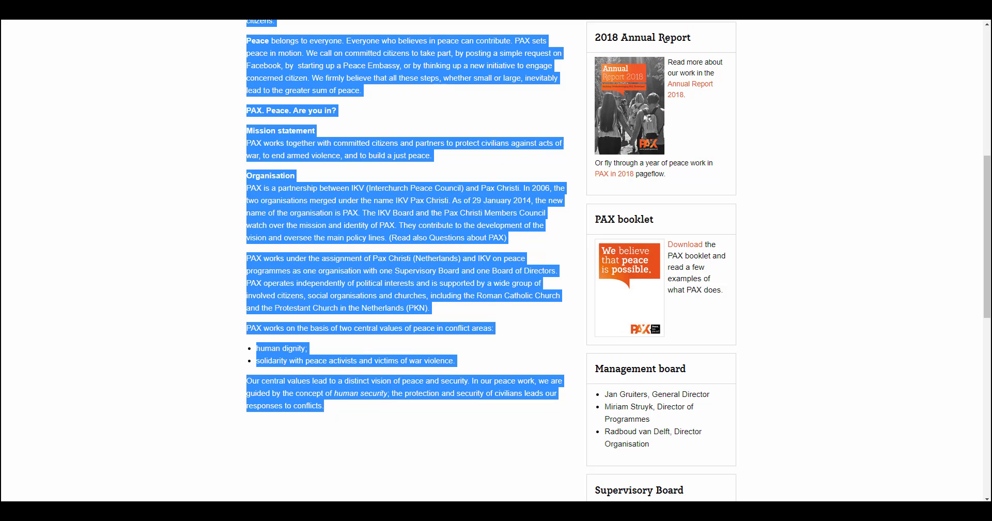
left_click(513, 6)
left_click(427, 97)
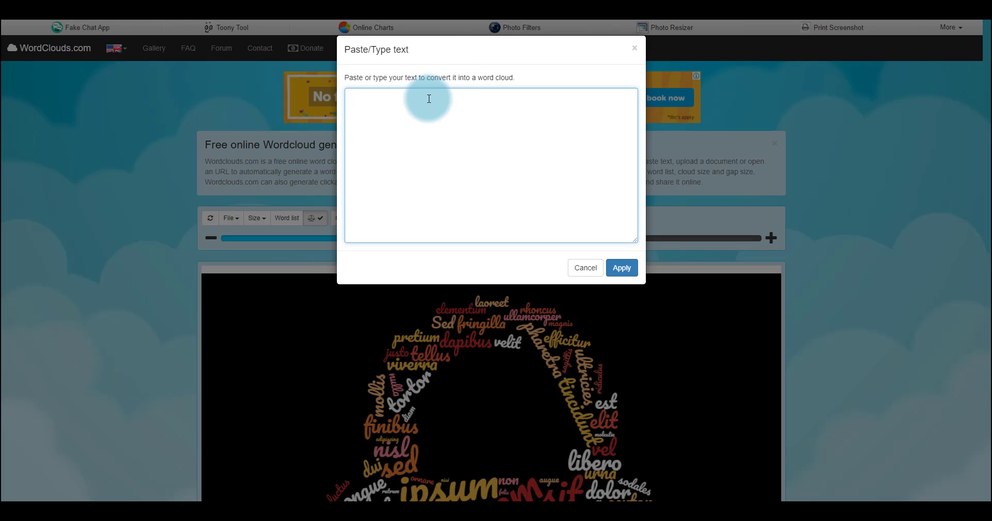
key("ctrl+v")
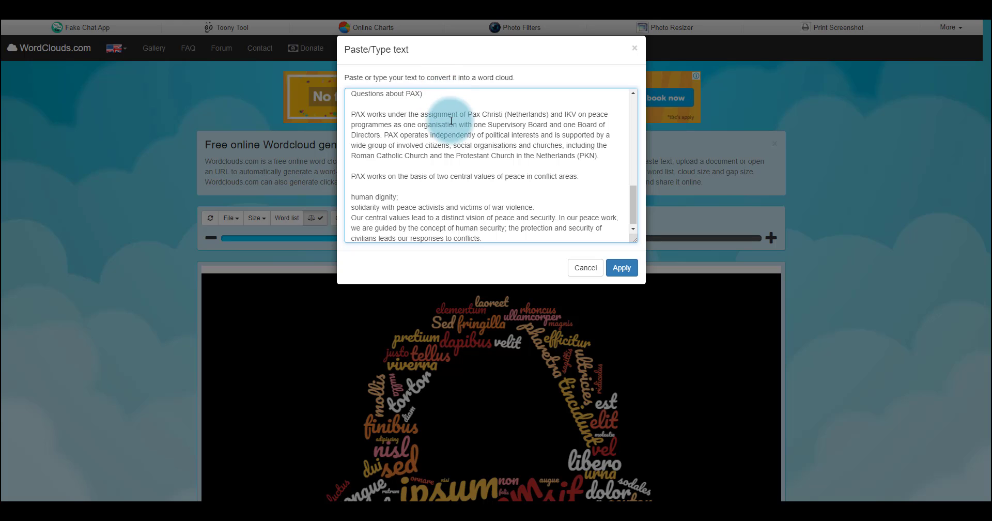
key("Return")
key("Return")
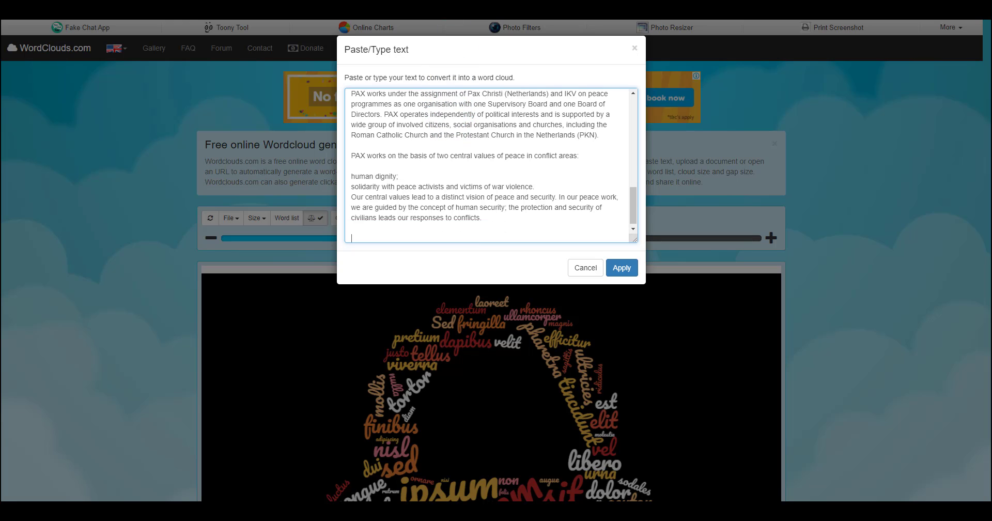
Return to the PAX website and open its Our Work page
left_click(449, 5)
scroll(442, 154, "up", 7)
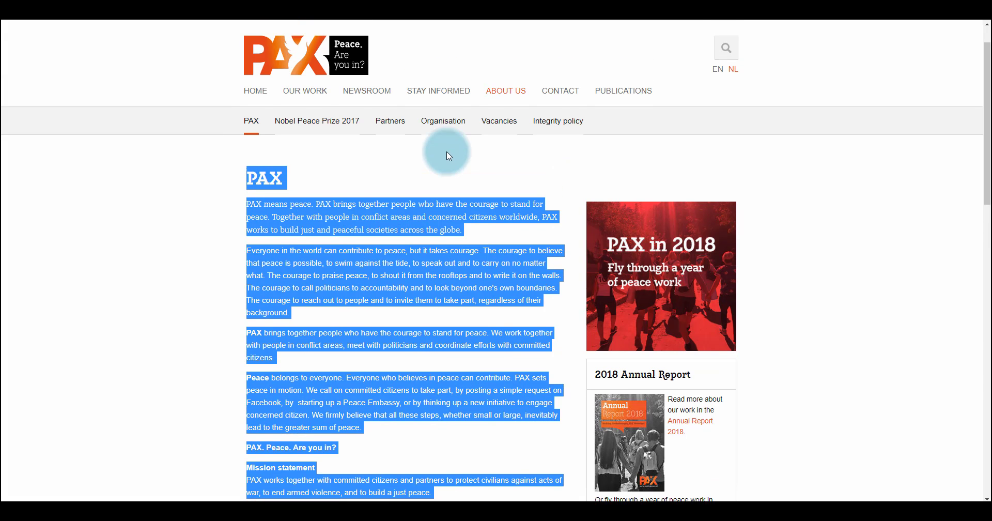
left_click(268, 136)
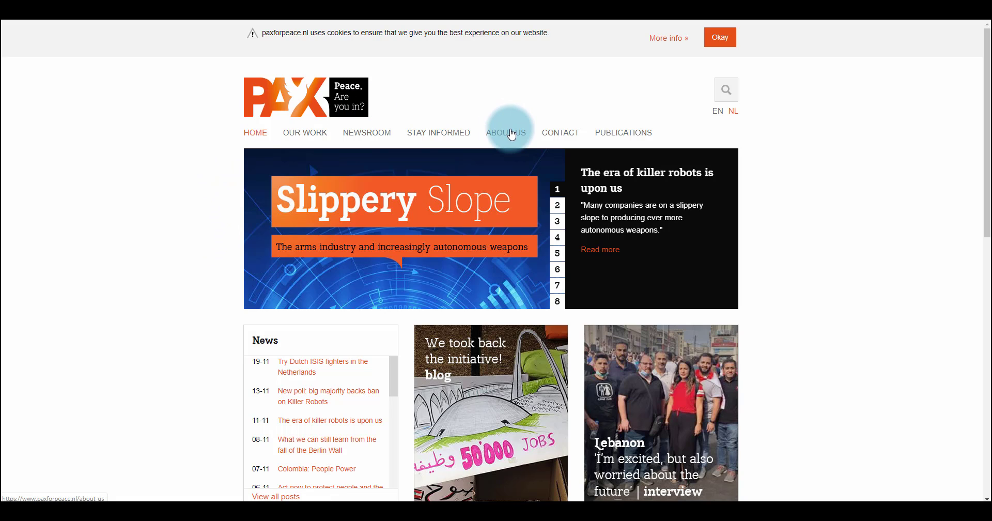
left_click(317, 140)
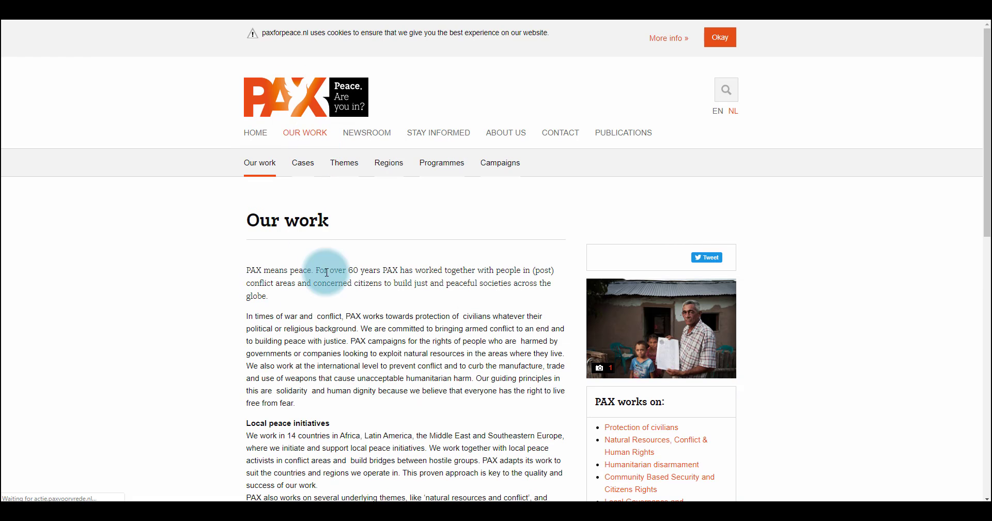
Copy the full Our Work body text and add it below the text in the word cloud entry, followed by a blank line
scroll(378, 303, "down", 4)
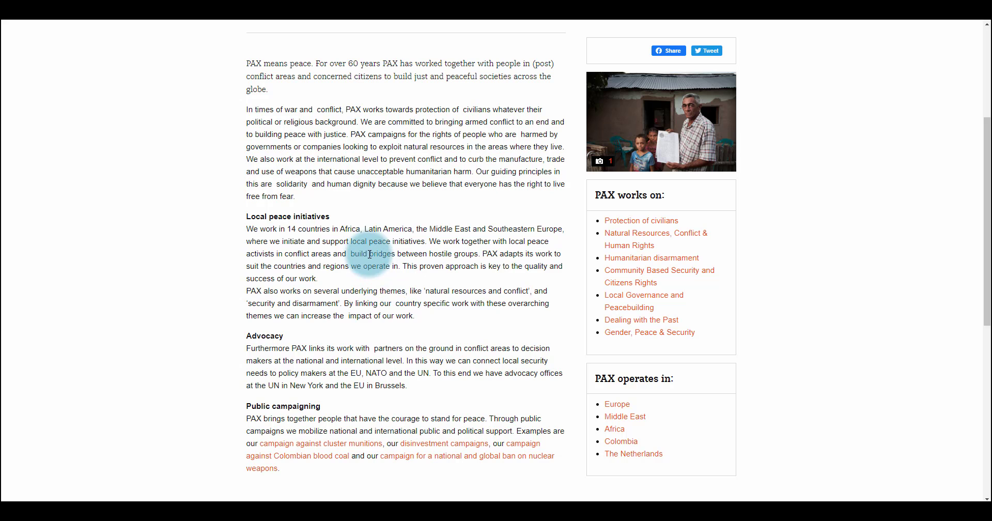
scroll(310, 299, "up", 1)
left_click_drag(249, 109, 283, 345)
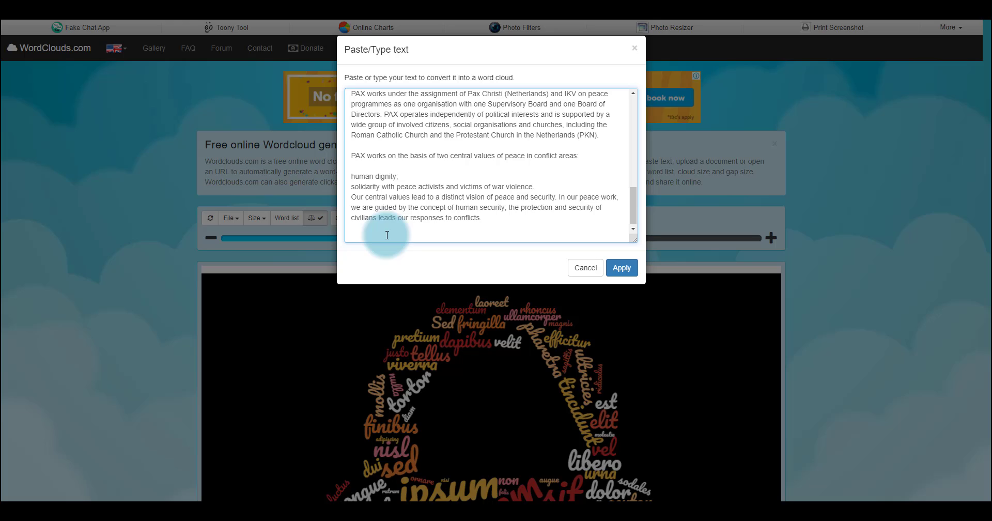
key("ctrl+v")
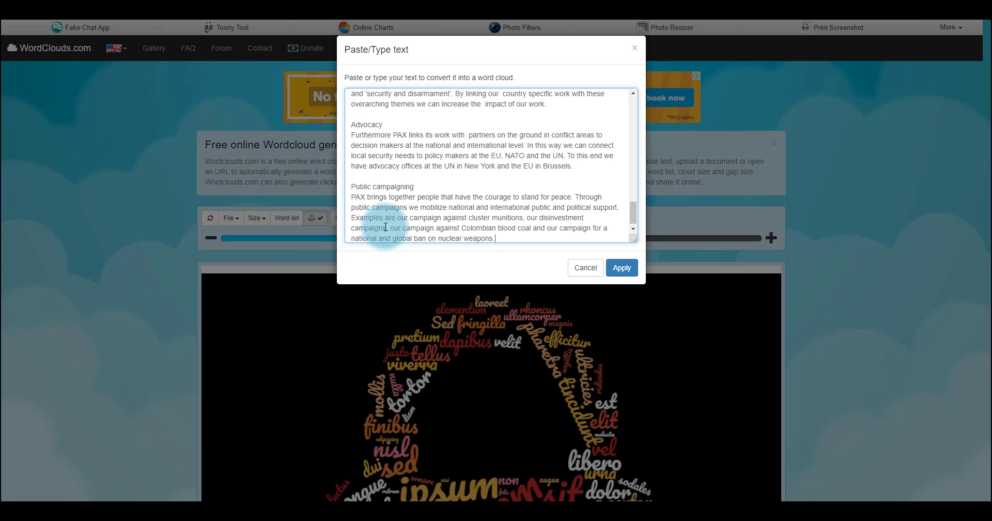
key("Return")
key("Return")
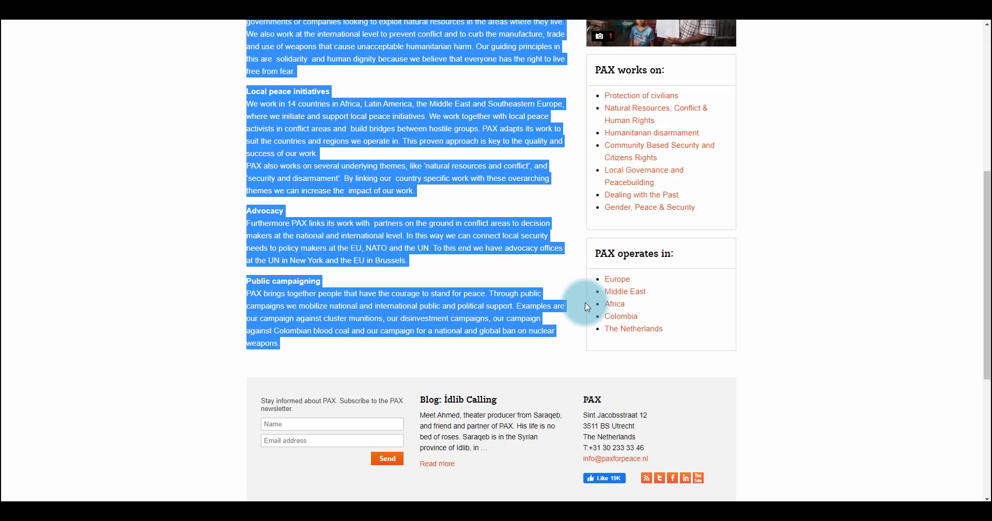
Open the Programmes page on the PAX website and go through its list of programme descriptions
scroll(585, 304, "up", 5)
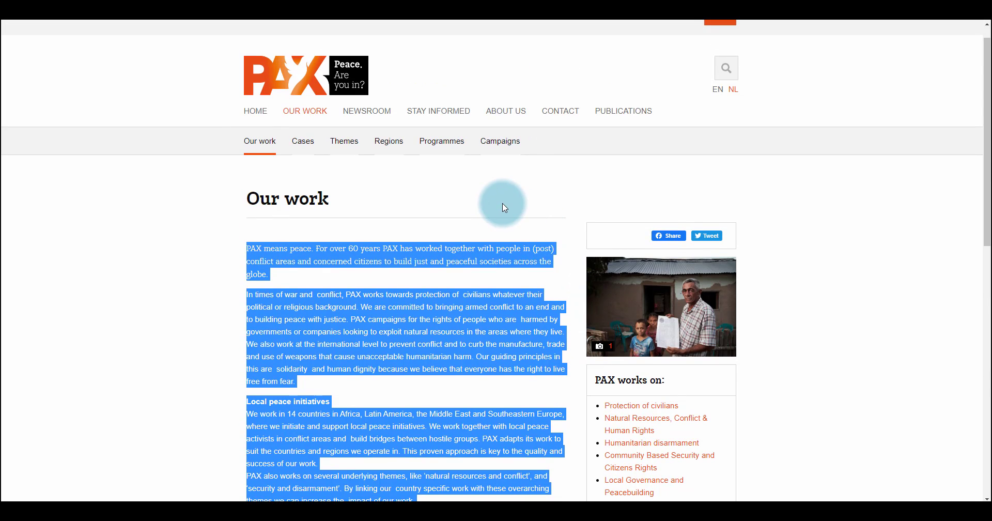
left_click(431, 148)
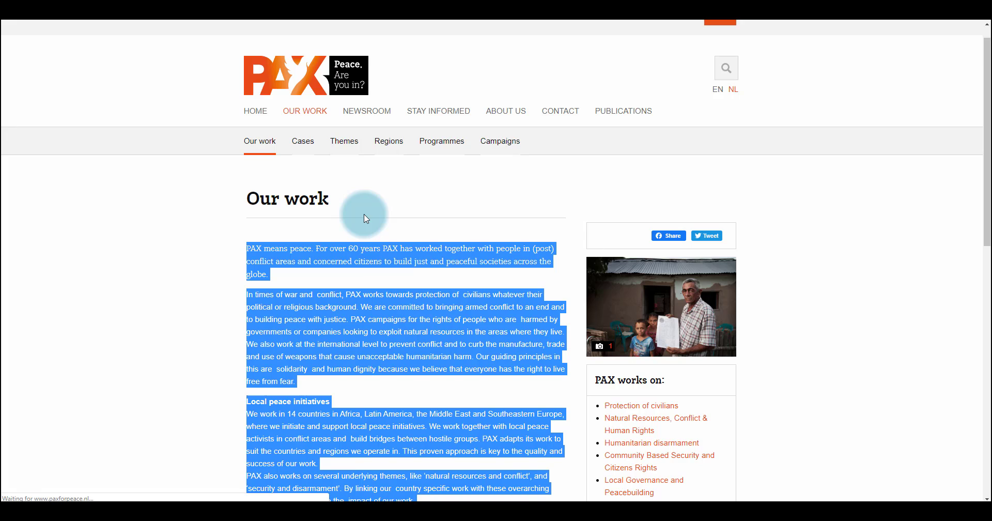
scroll(221, 268, "down", 4)
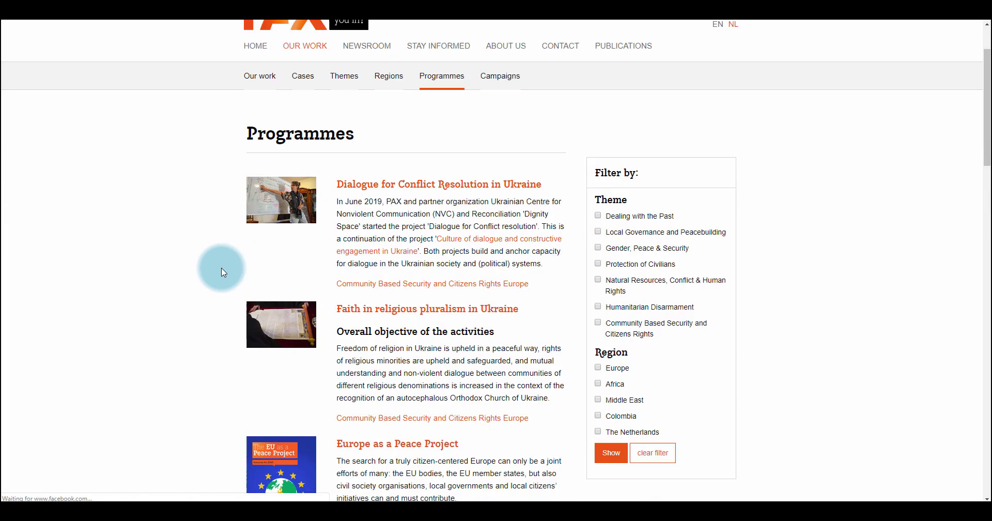
scroll(221, 268, "down", 5)
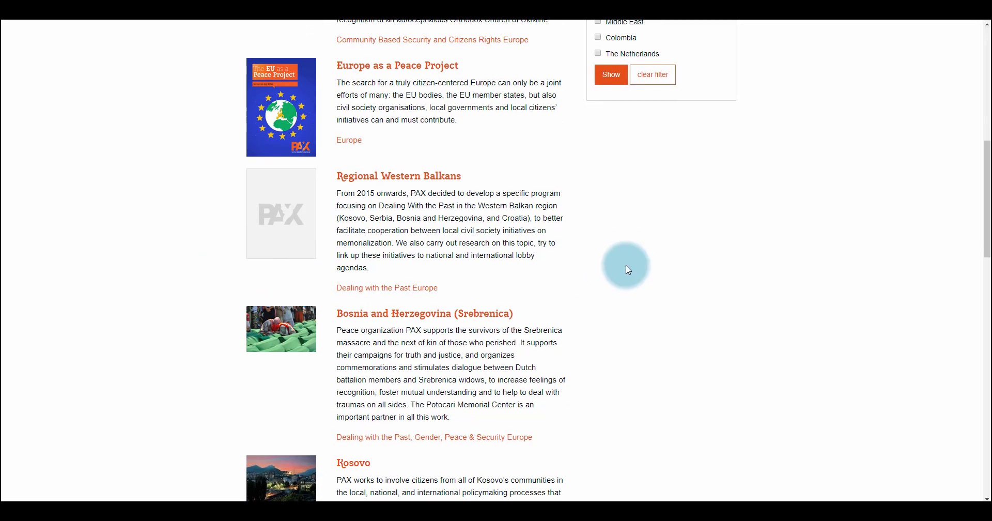
scroll(505, 248, "down", 2)
scroll(506, 254, "down", 15)
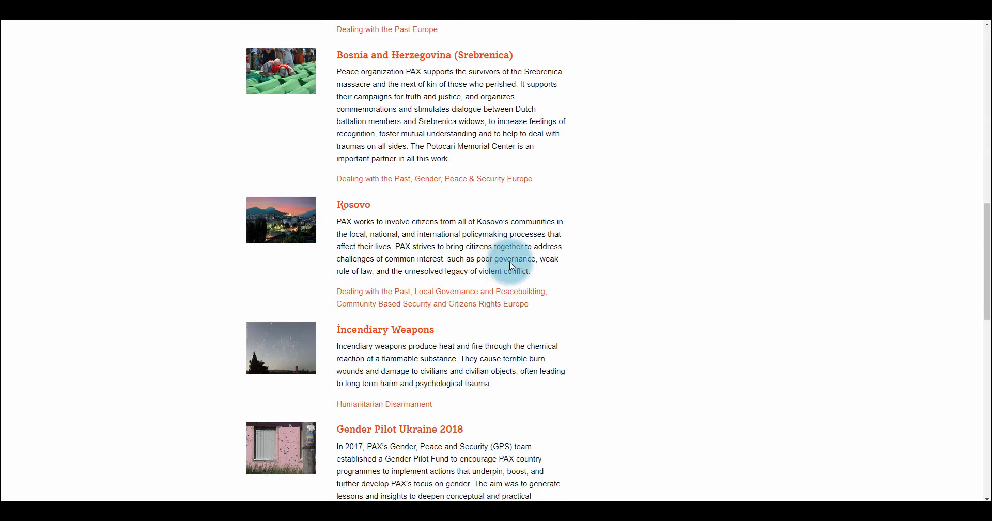
scroll(509, 264, "up", 4)
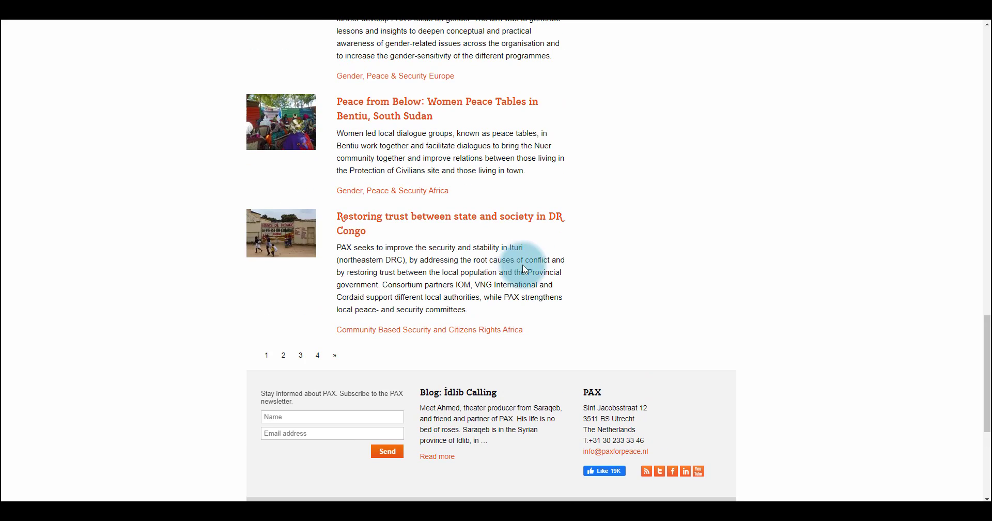
Copy all programme entries listed on the page and append them to the word cloud text entry
key("ctrl+a")
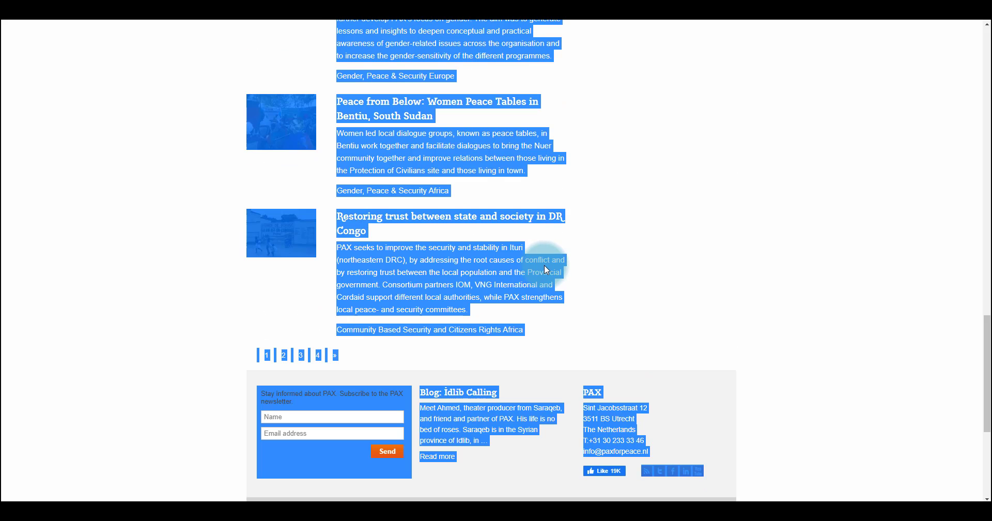
left_click(631, 305)
left_click_drag(544, 340, 325, 251)
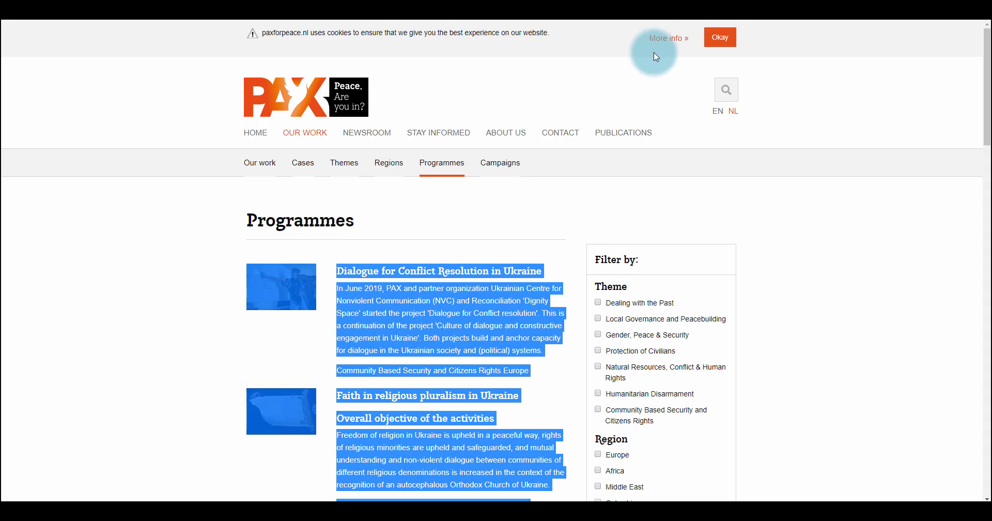
left_click(656, 9)
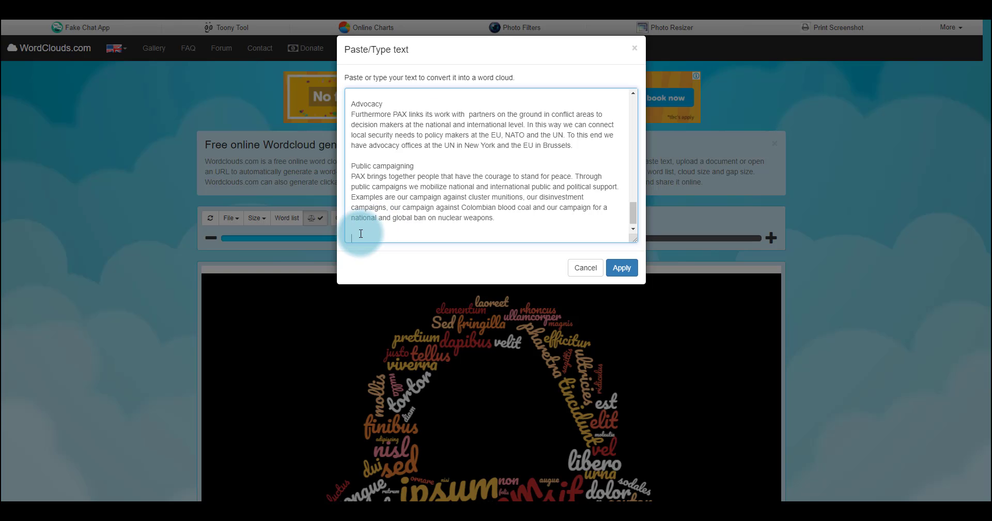
key("ctrl+v")
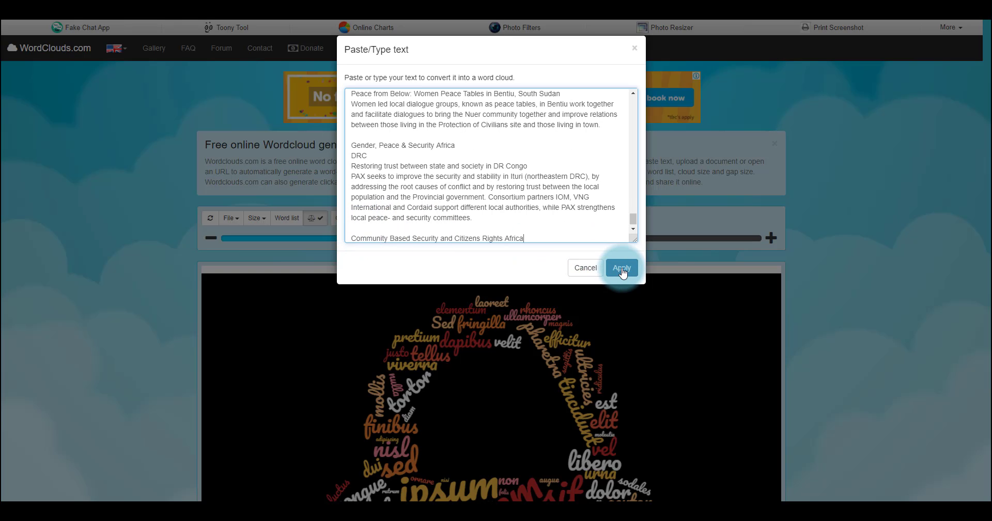
Apply the collected PAX text to generate the word cloud and look over the drawn cloud
left_click(622, 269)
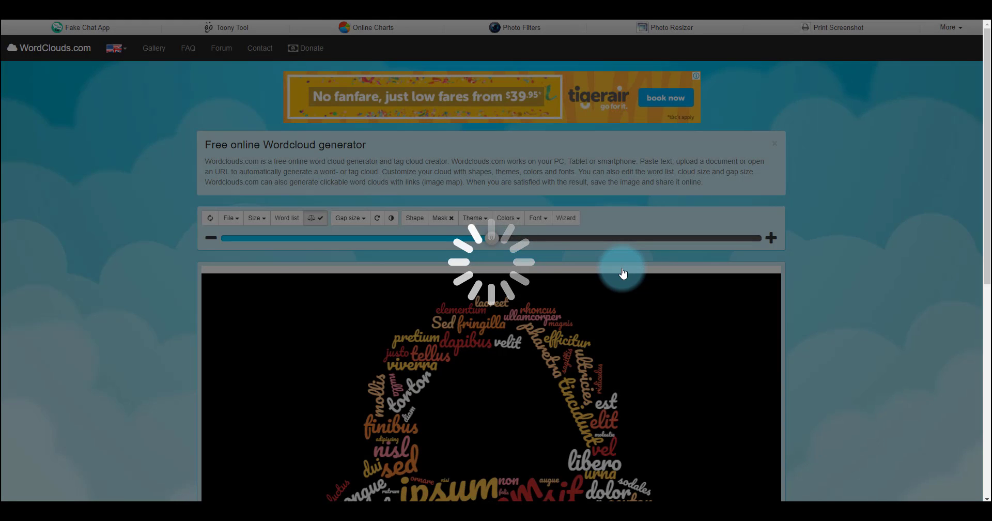
scroll(673, 304, "down", 1)
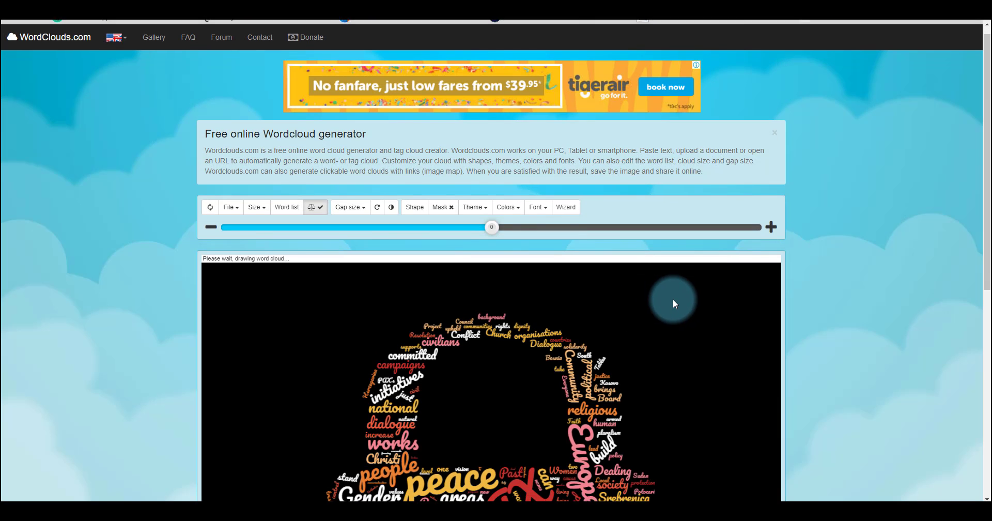
scroll(673, 299, "down", 3)
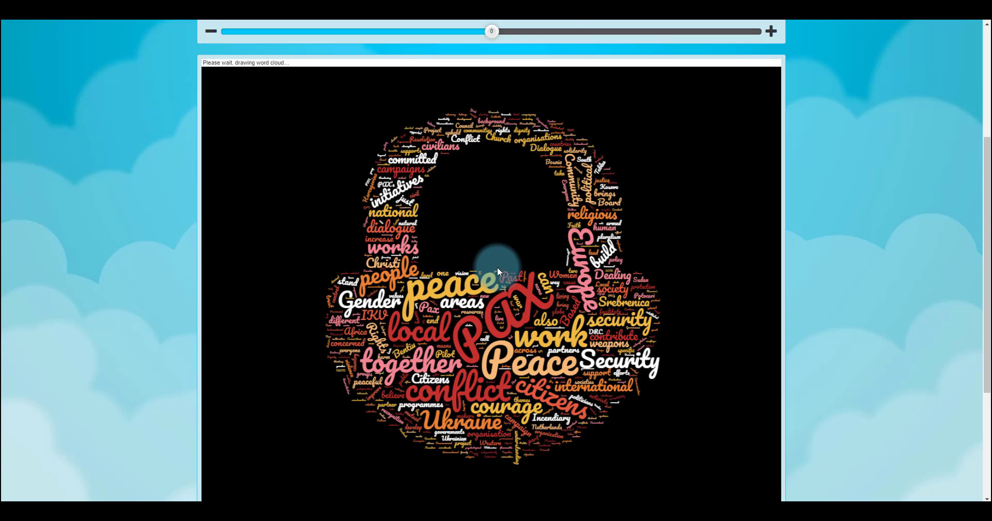
Open the cloud's word list and examine the words and their weights
scroll(497, 267, "up", 1)
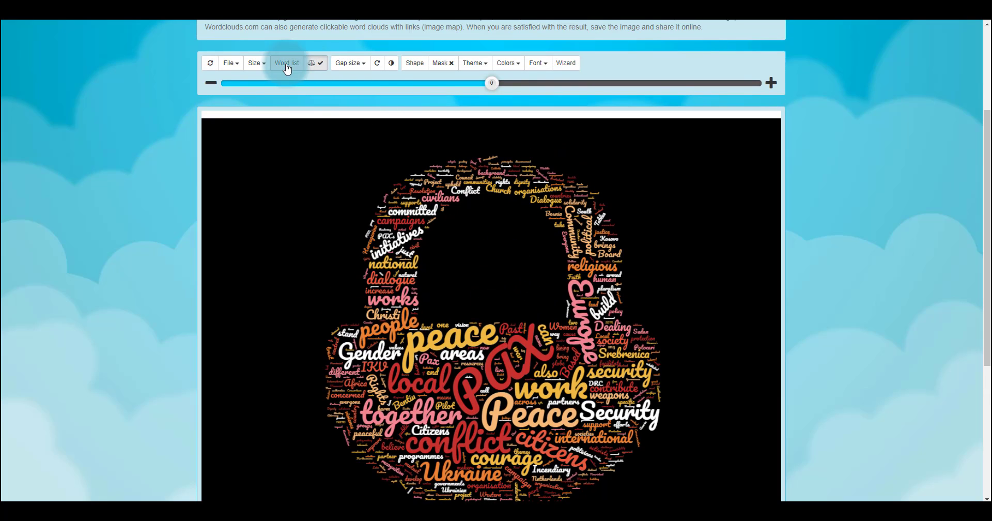
left_click(287, 64)
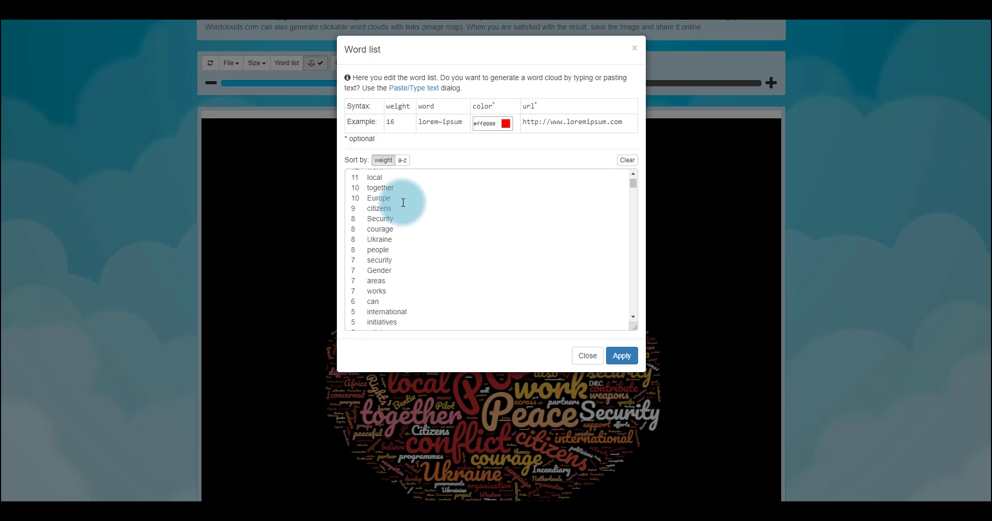
scroll(392, 196, "down", 1)
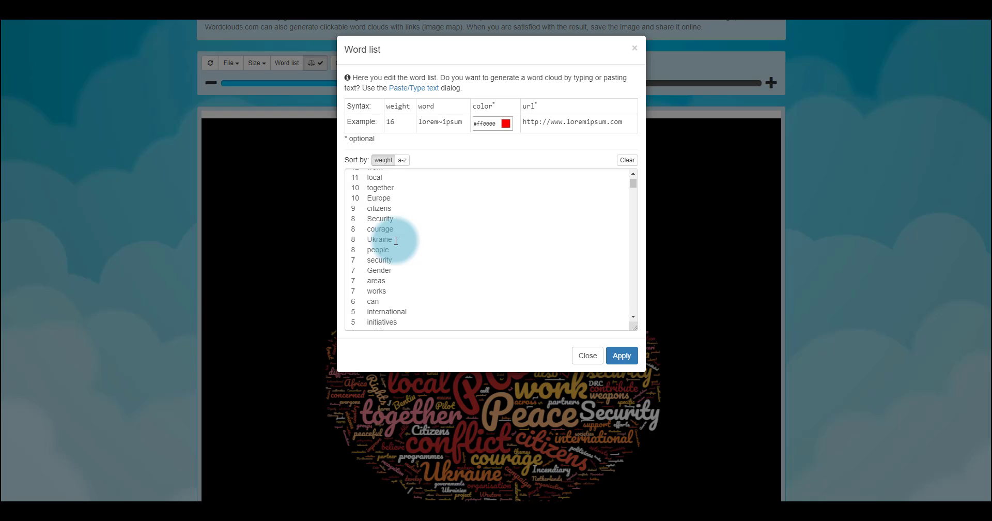
scroll(396, 241, "down", 1)
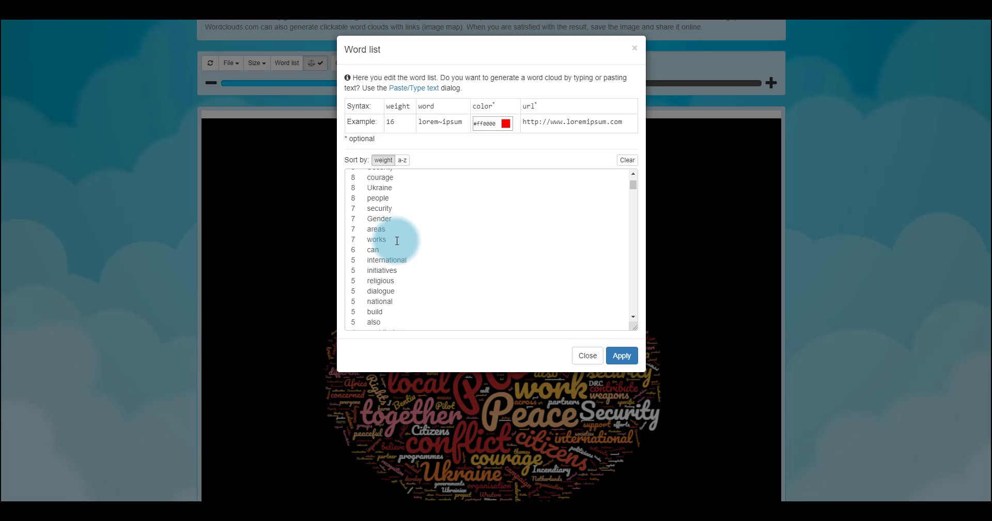
scroll(401, 239, "up", 2)
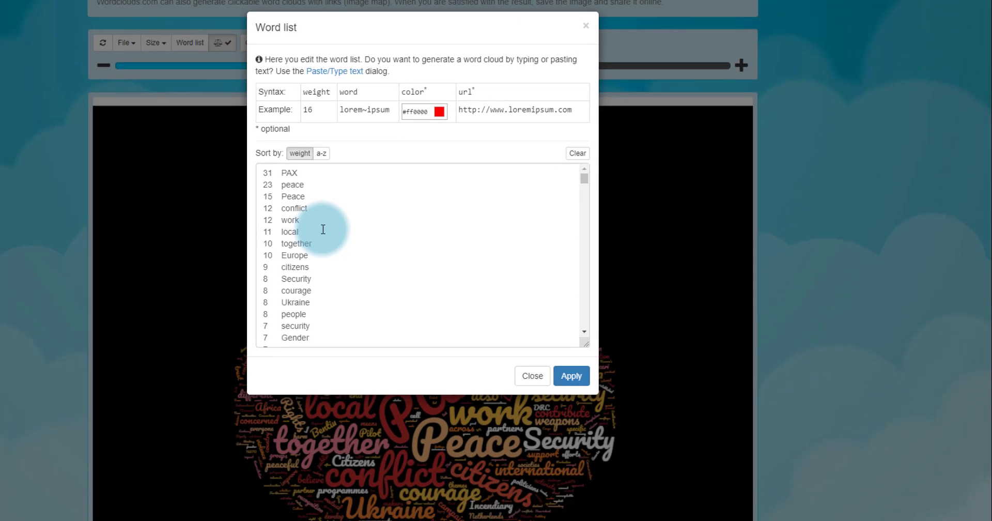
scroll(404, 227, "down", 5)
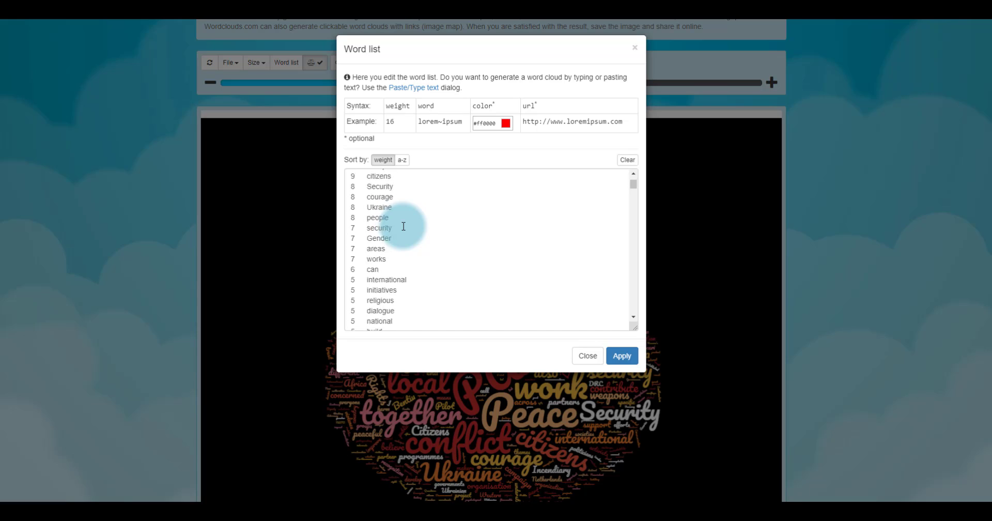
Go further down the weight-sorted word list and review the less frequent words as possible keywords
scroll(405, 224, "down", 3)
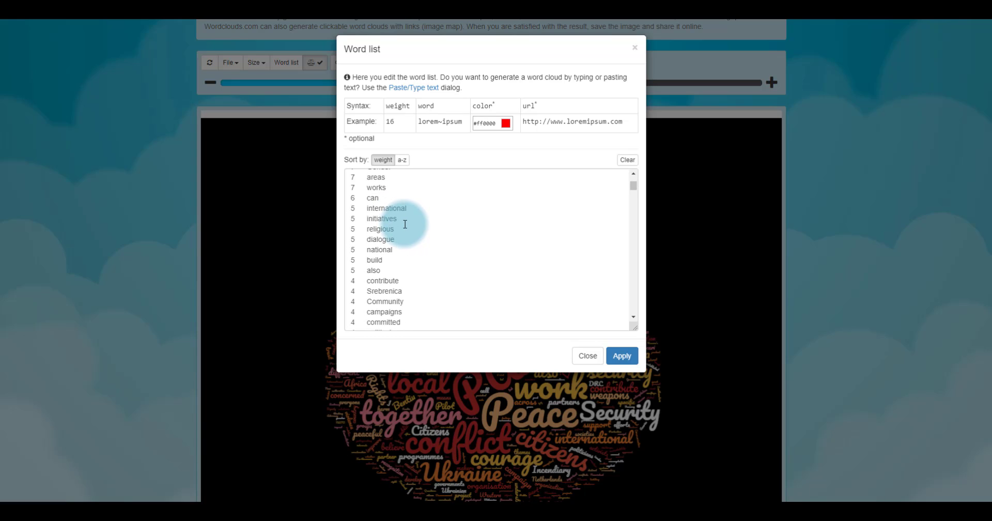
scroll(405, 224, "down", 2)
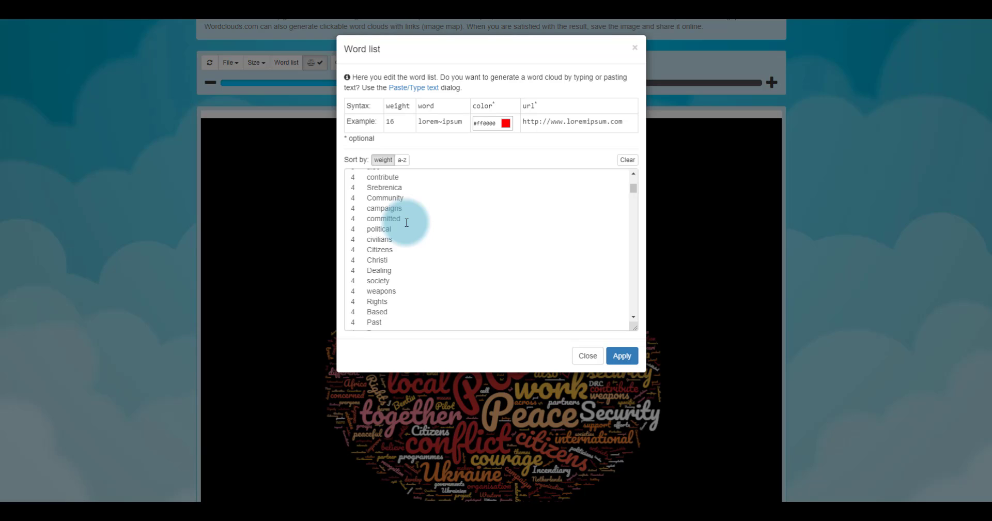
scroll(403, 249, "down", 4)
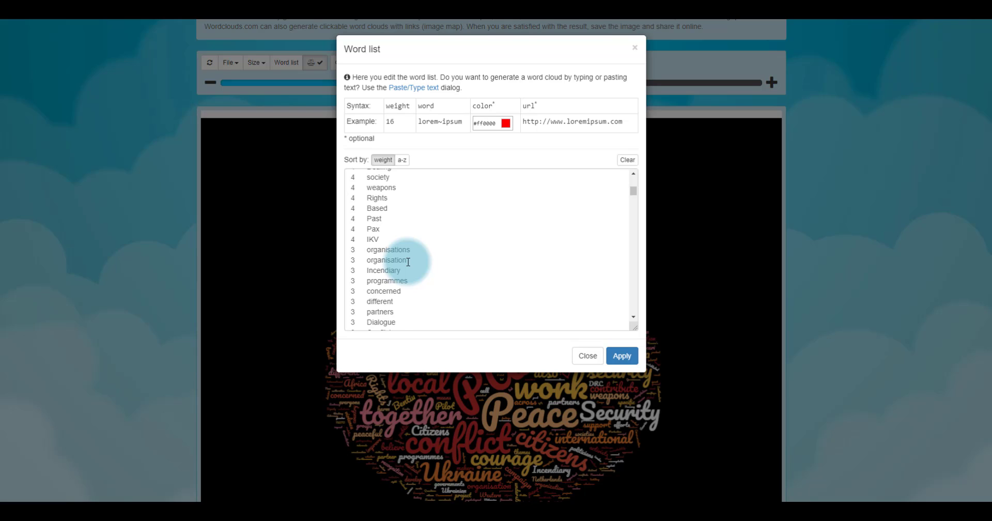
scroll(408, 262, "down", 2)
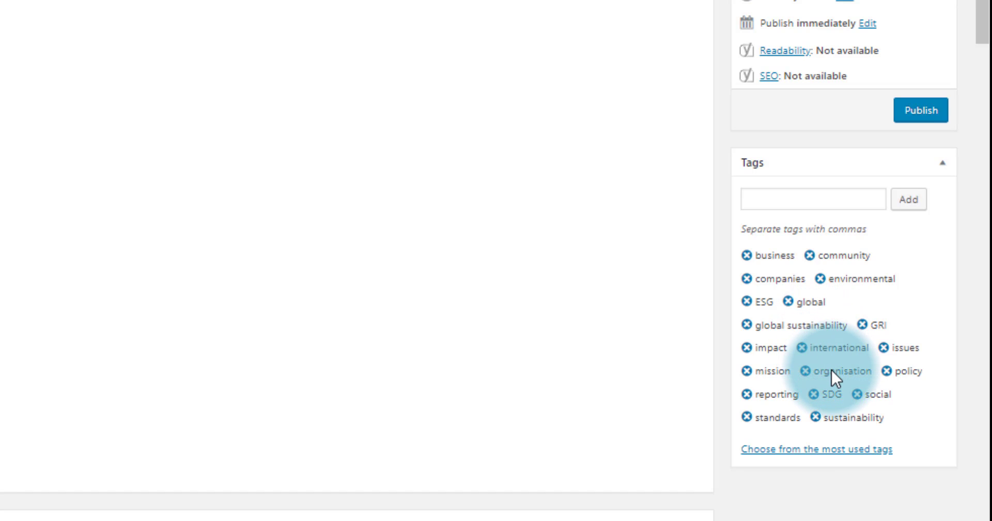
Switch to the WordPress post editor and add the tags "organization" and "SDGs" to the post's existing tags
left_click(822, 204)
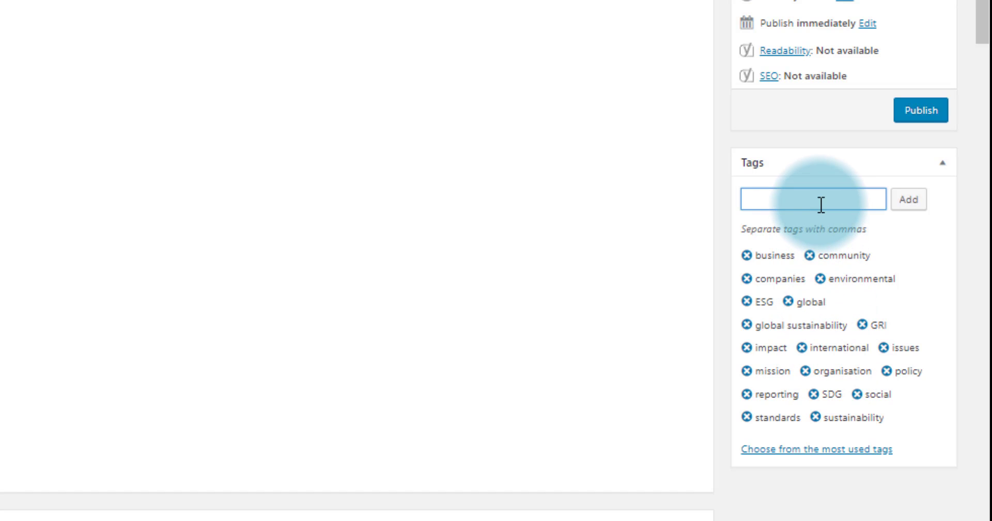
type("organization")
key("Return")
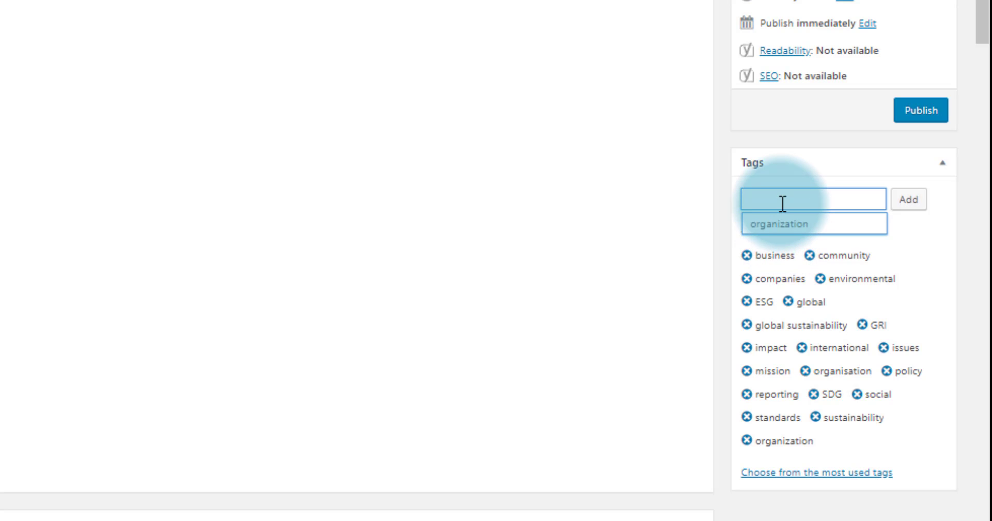
type("SDGs")
key("Return")
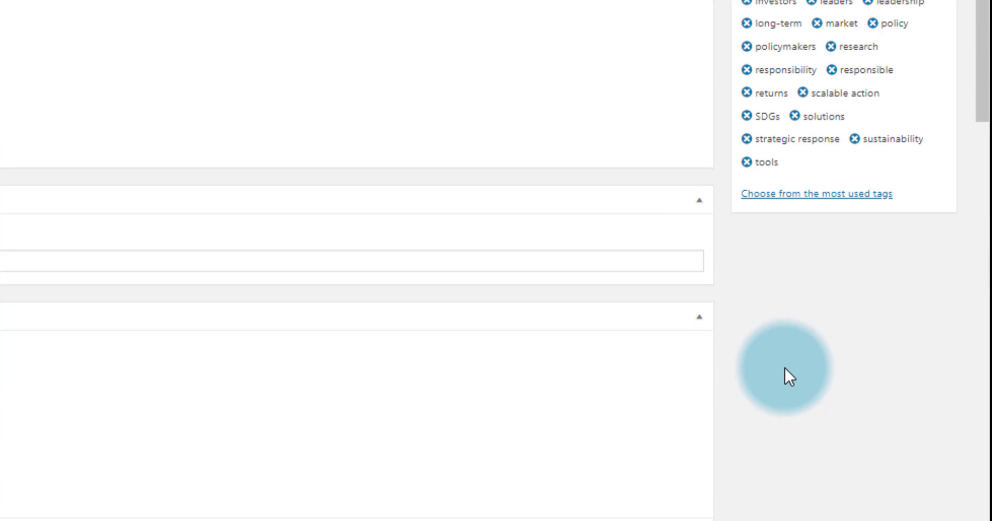
Review the complete set of tags on the post tagged with energy regulation, investment and related terms
scroll(789, 370, "up", 1)
scroll(790, 371, "up", 1)
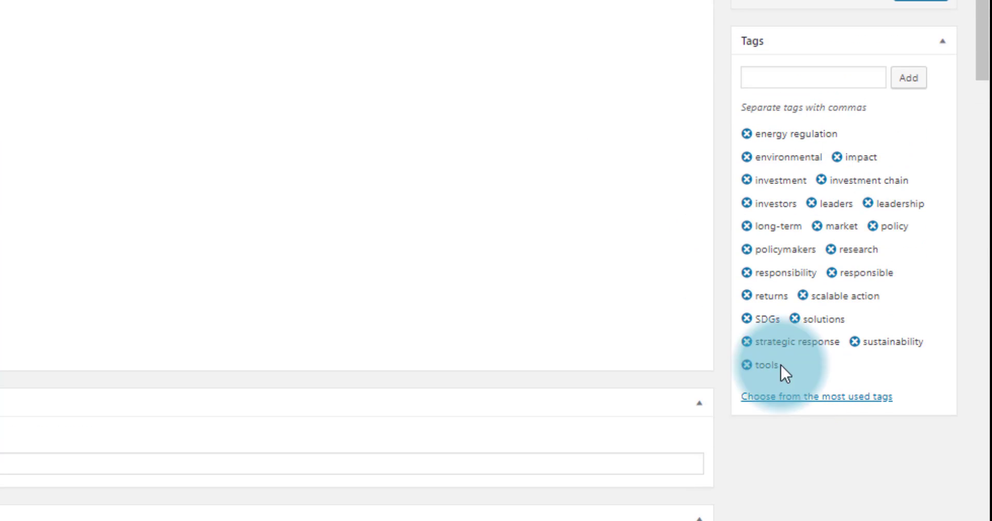